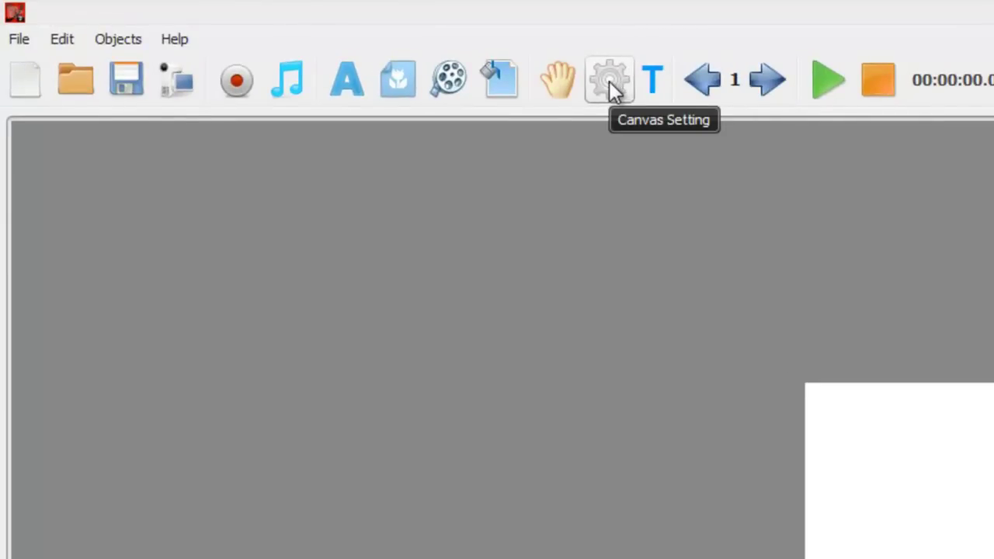
Open Canvas Options, showing 25 fps, Keep Original Frames quality and a 640x480 canvas.
click(609, 81)
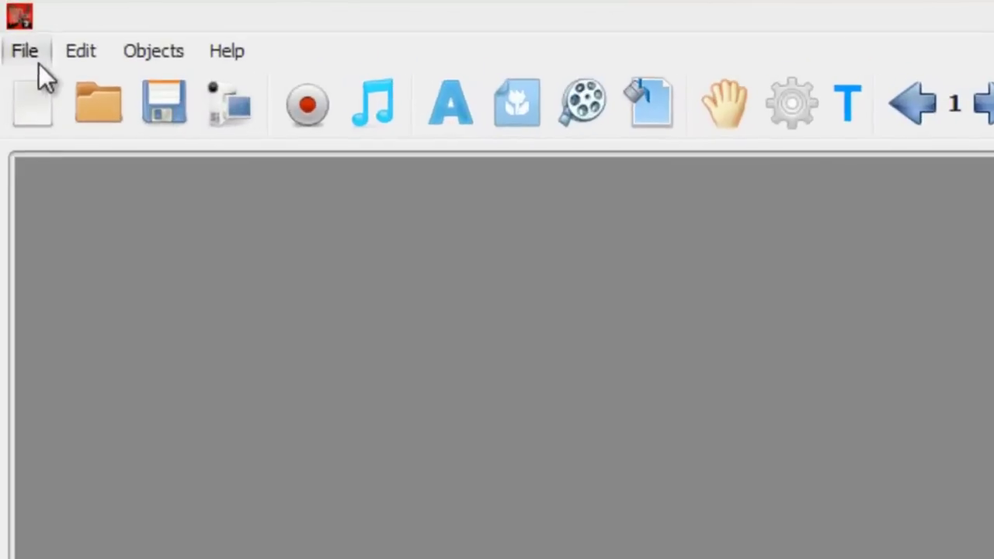
click(8, 18)
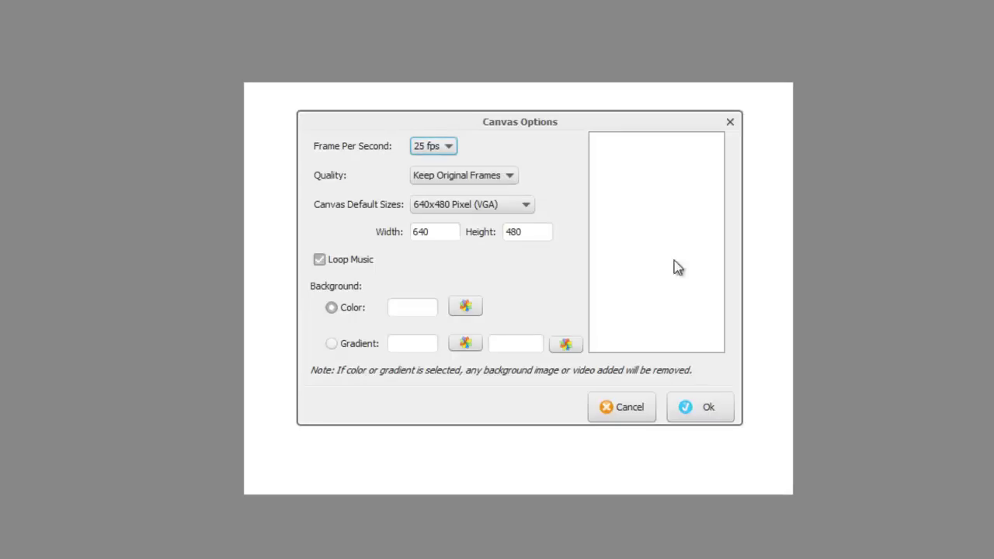
click(450, 148)
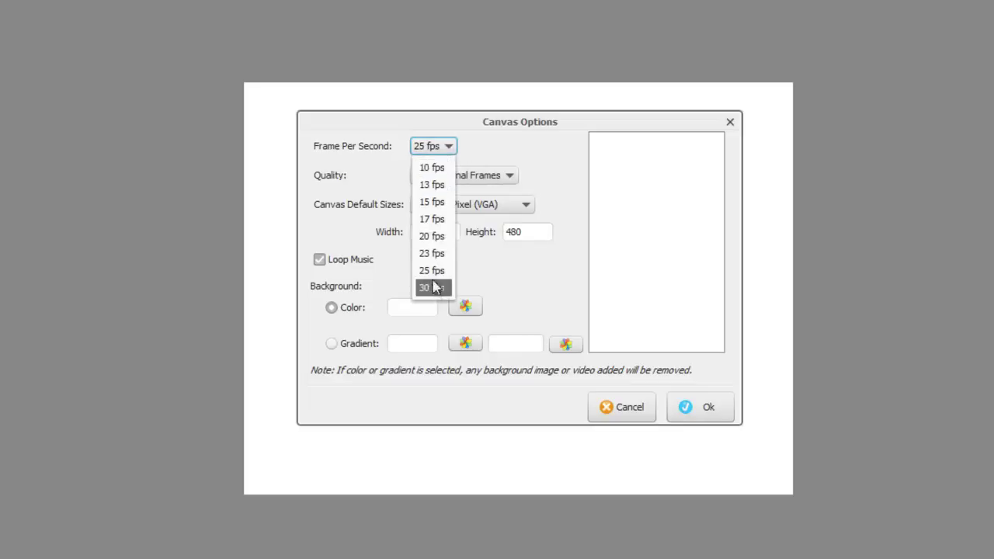
click(449, 149)
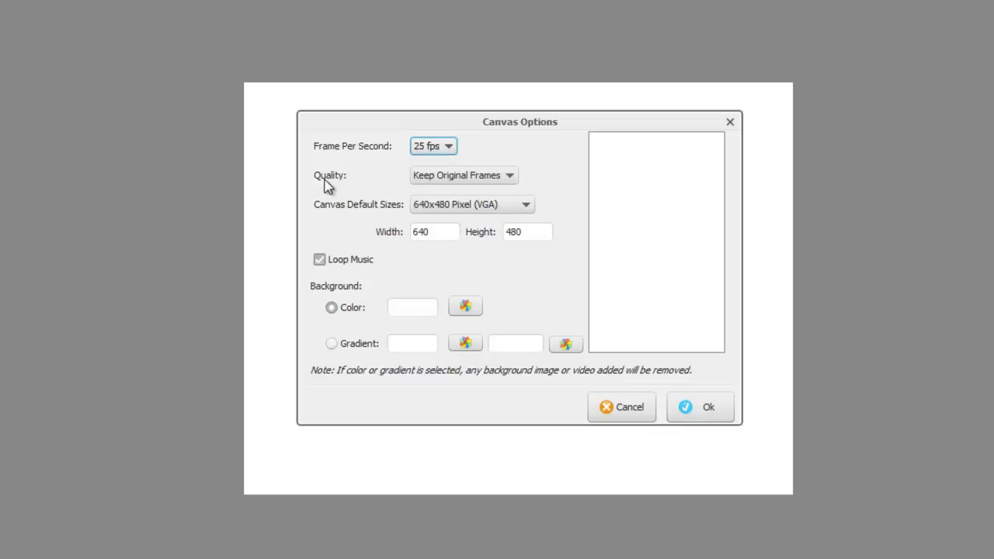
click(509, 176)
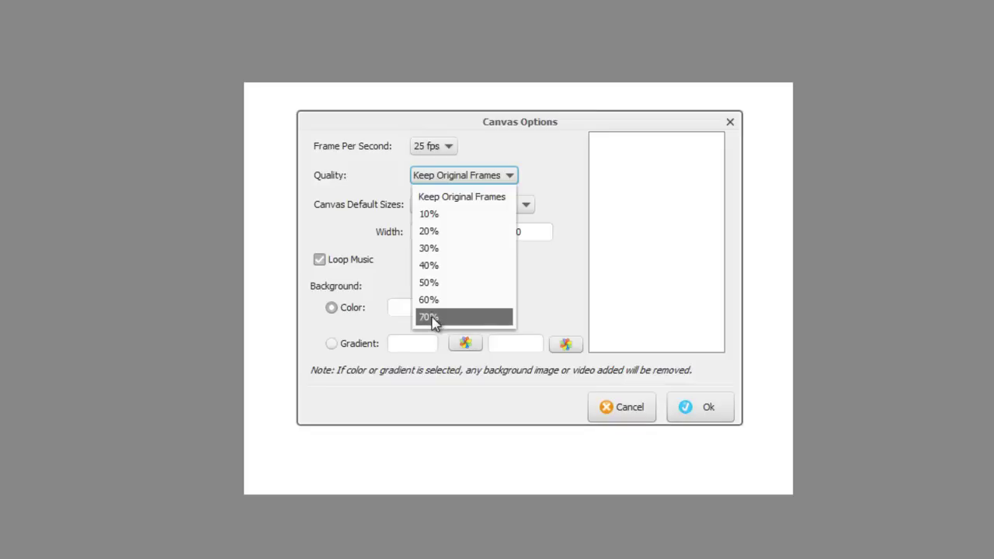
click(508, 175)
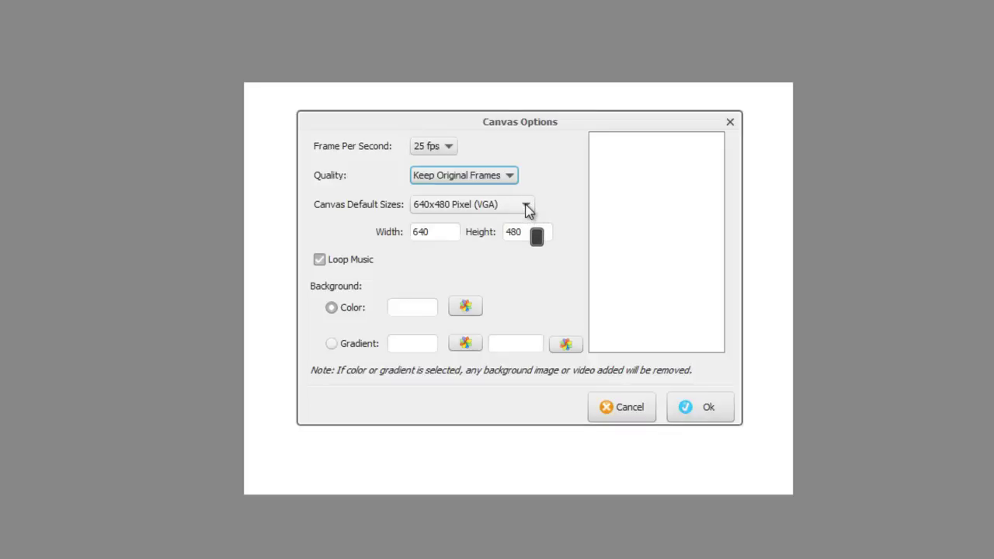
Choose the 1280x720 Pixel (720p) preset as the canvas default size.
click(527, 206)
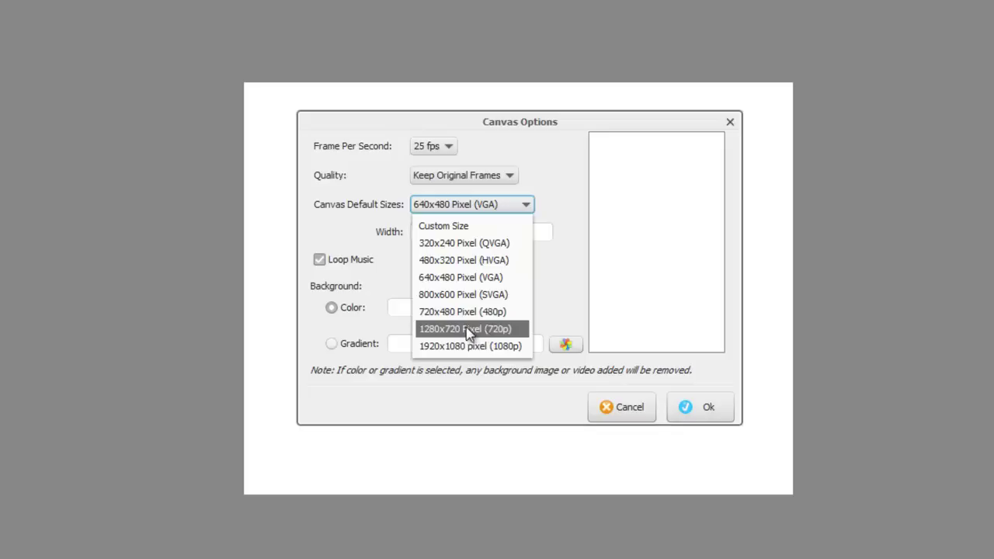
click(468, 329)
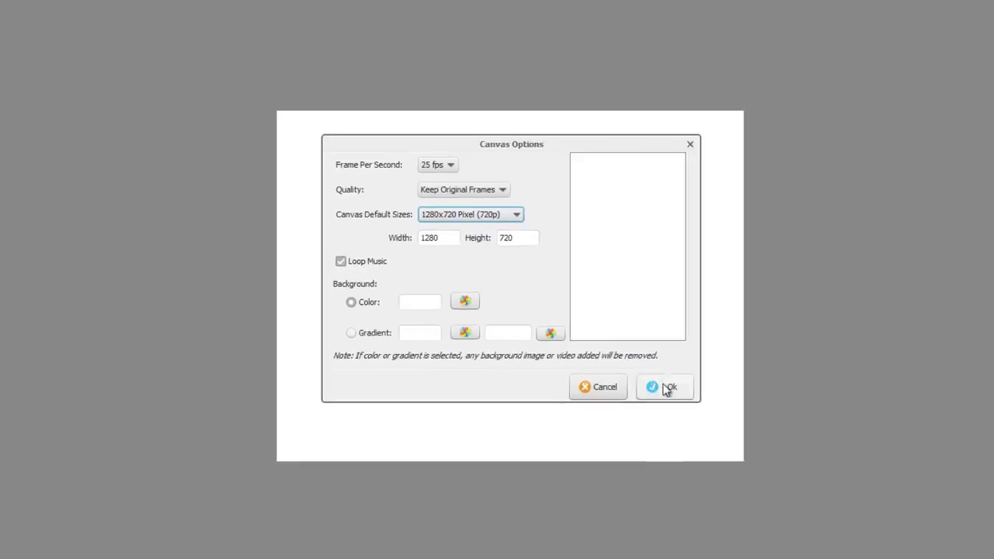
Apply the new 1280x720 canvas size to the workspace.
click(608, 354)
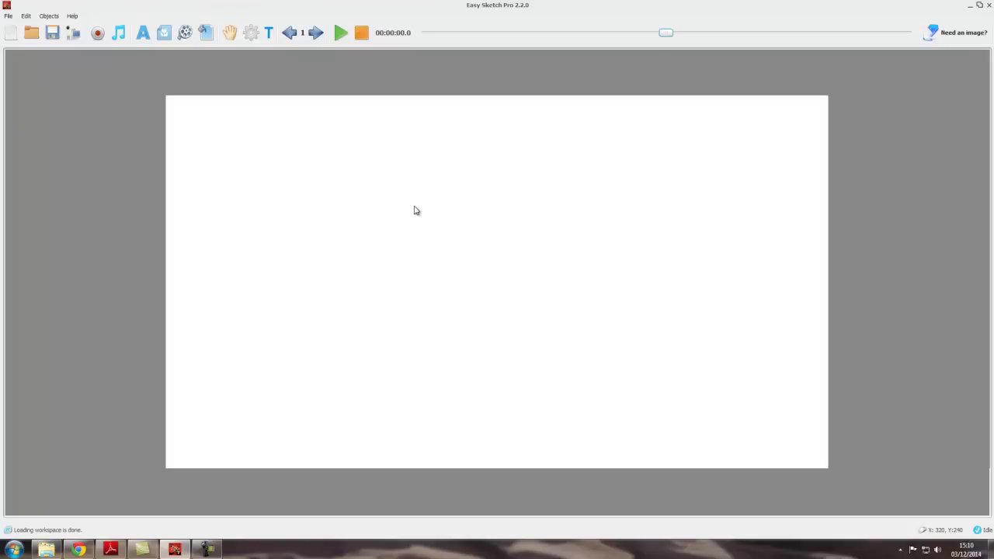
Reopen Canvas Options and toggle Loop Music several times, leaving it enabled.
click(251, 33)
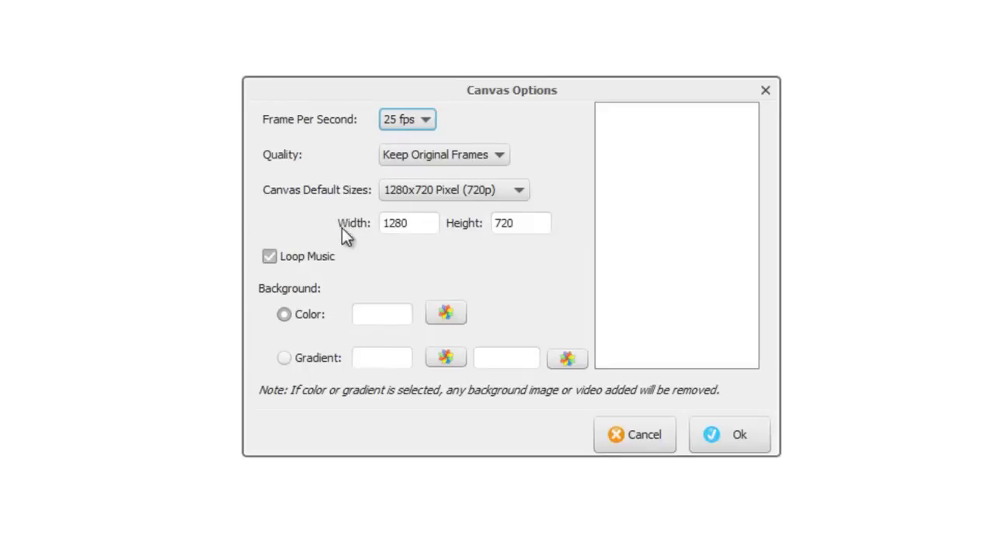
click(269, 256)
click(309, 260)
click(319, 262)
click(326, 262)
click(305, 265)
click(301, 262)
click(307, 257)
Give the canvas a solid light blue (cyan) background and apply it.
click(449, 317)
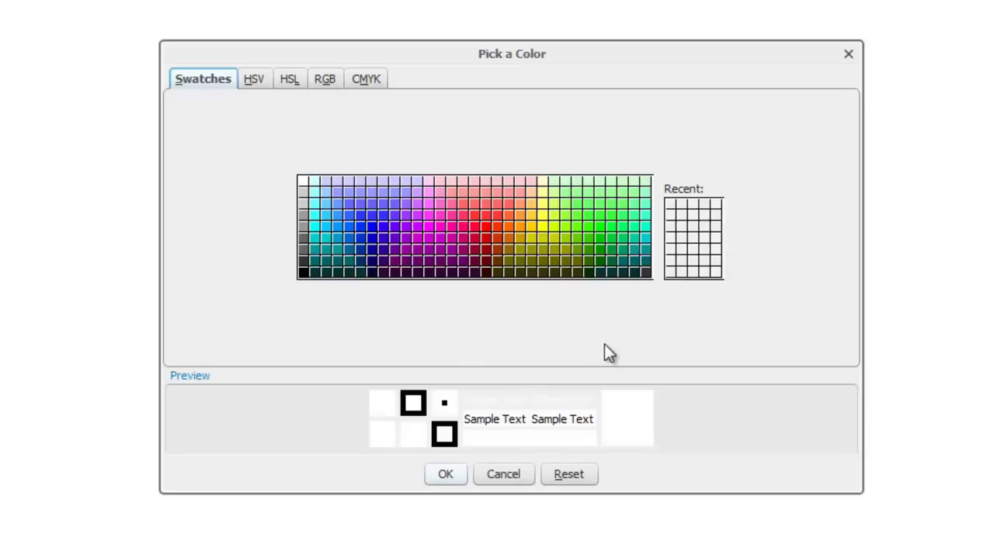
click(327, 215)
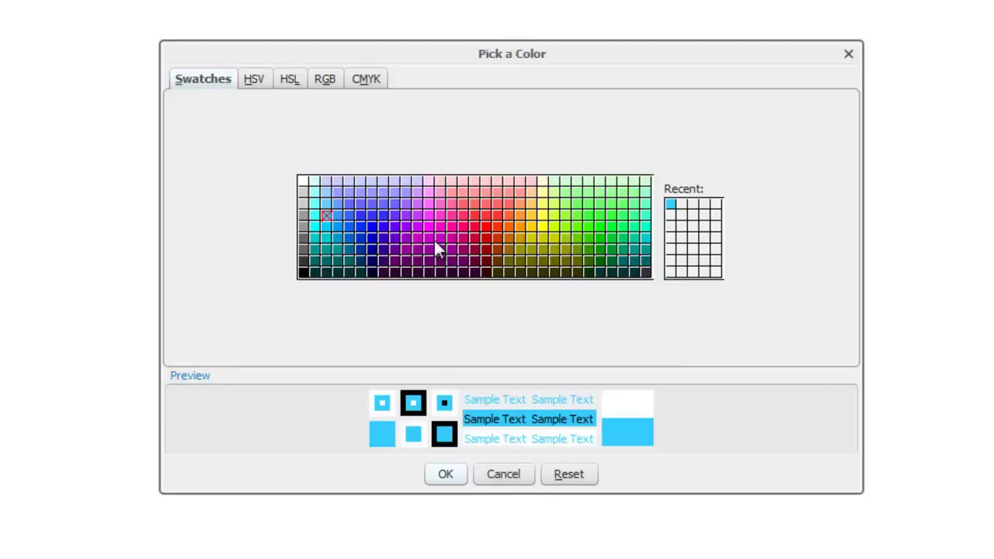
click(446, 475)
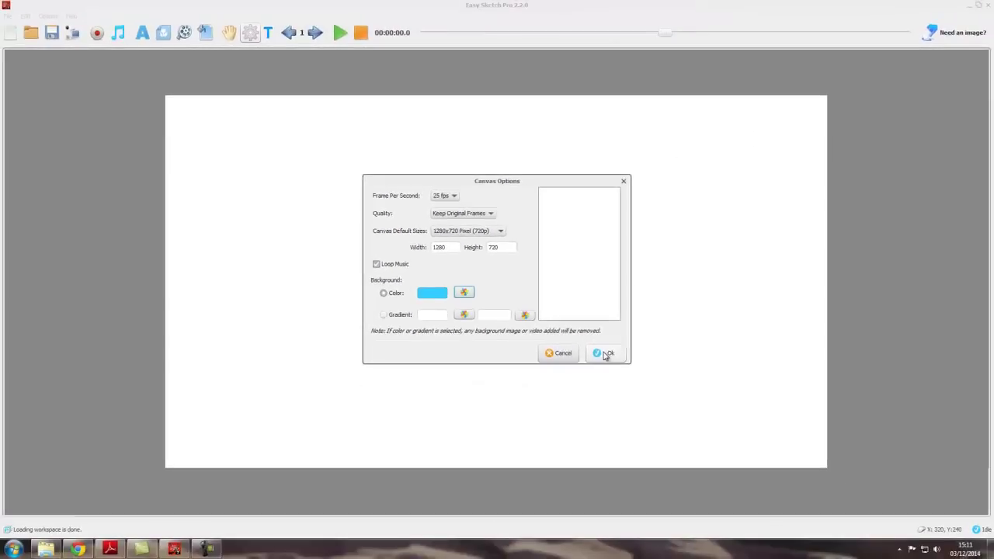
click(715, 437)
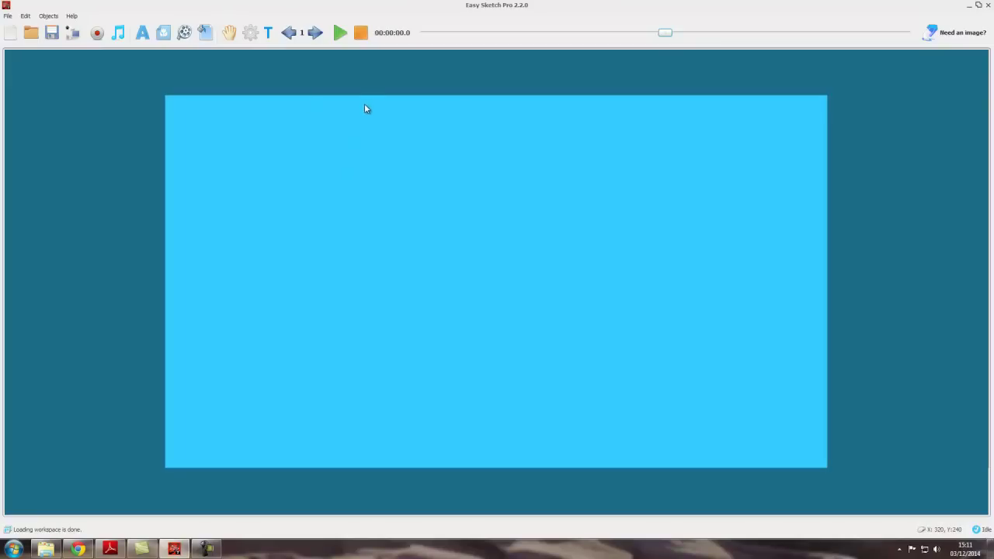
Change the solid background colour from cyan to the top-left white swatch.
click(250, 32)
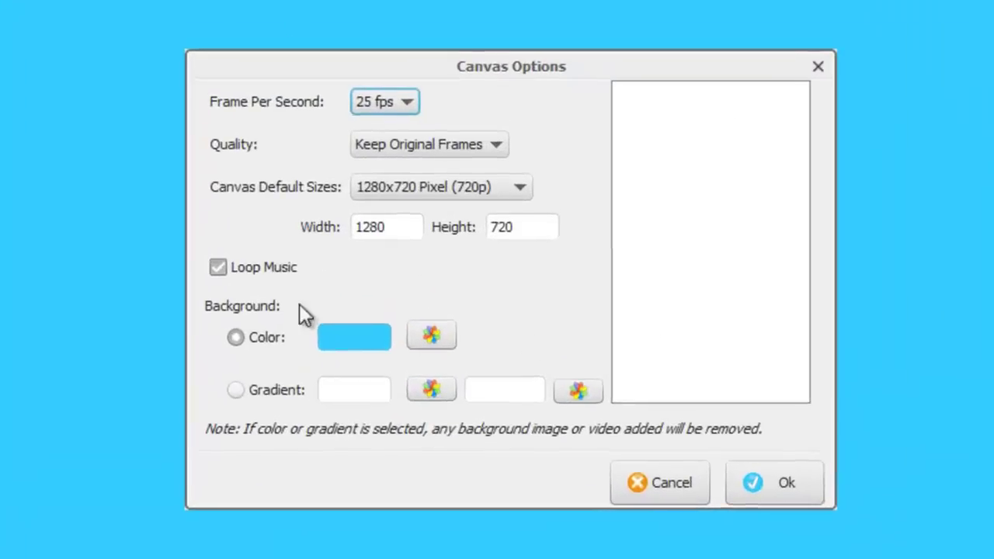
click(443, 337)
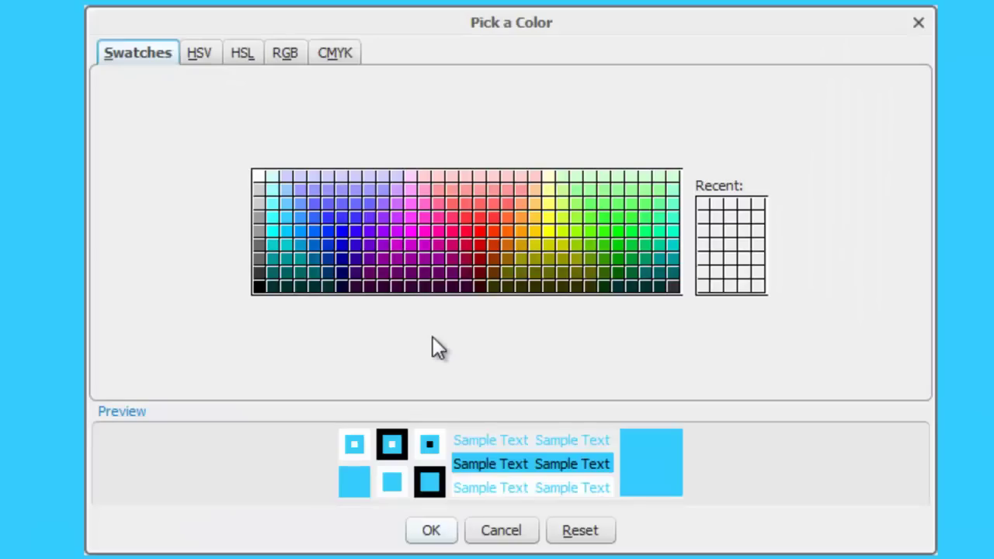
click(259, 177)
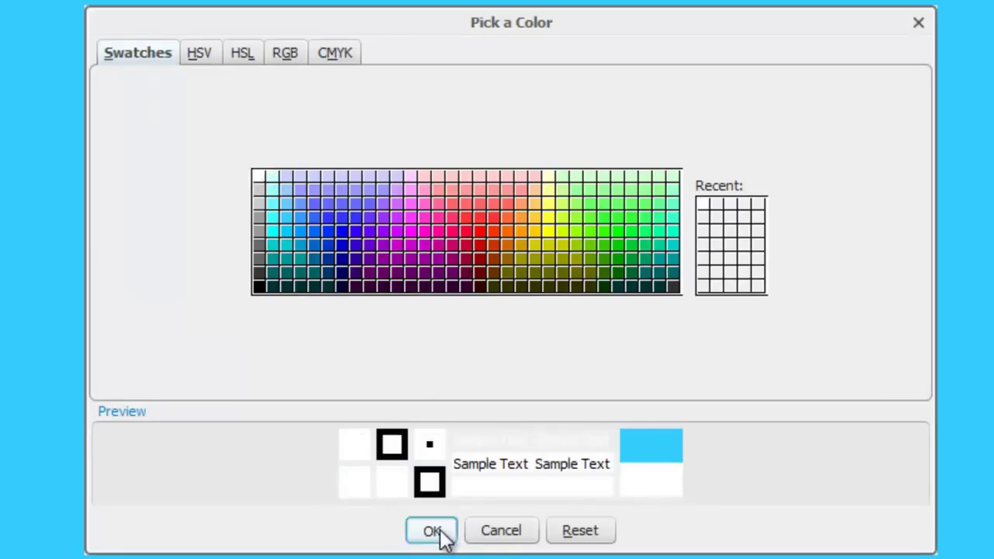
click(431, 531)
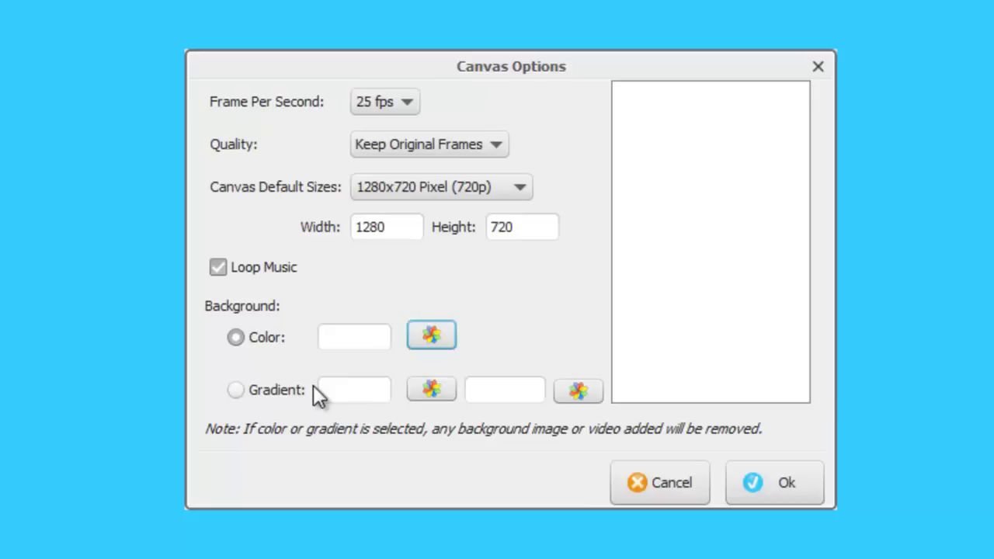
Make the background a gradient from cyan (first colour) to blue (second colour) and apply it.
click(235, 390)
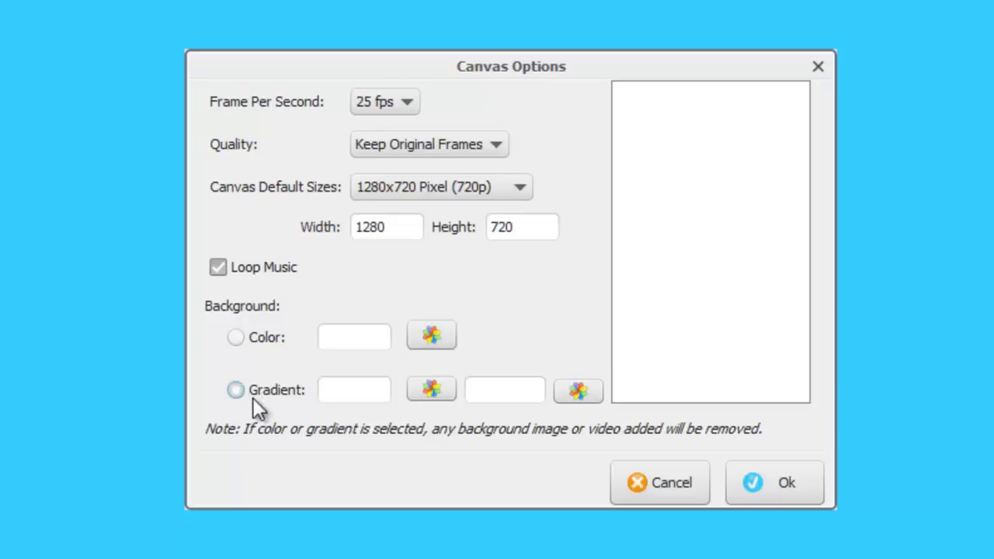
click(431, 390)
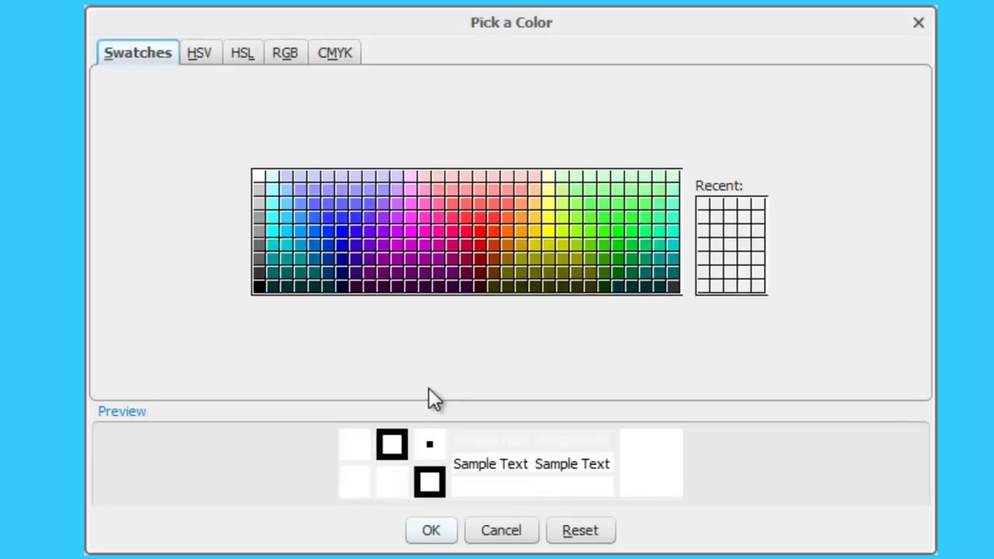
click(272, 218)
click(441, 535)
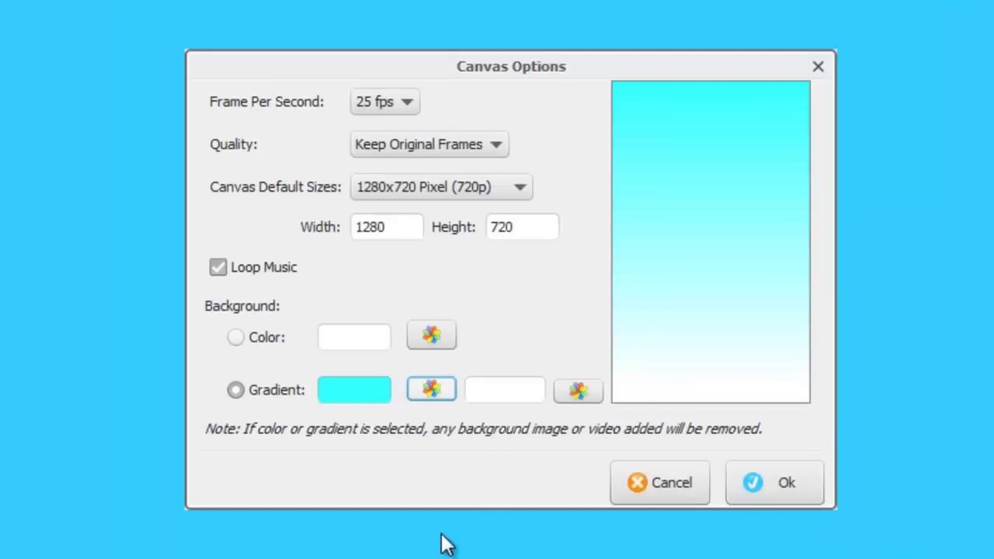
click(573, 393)
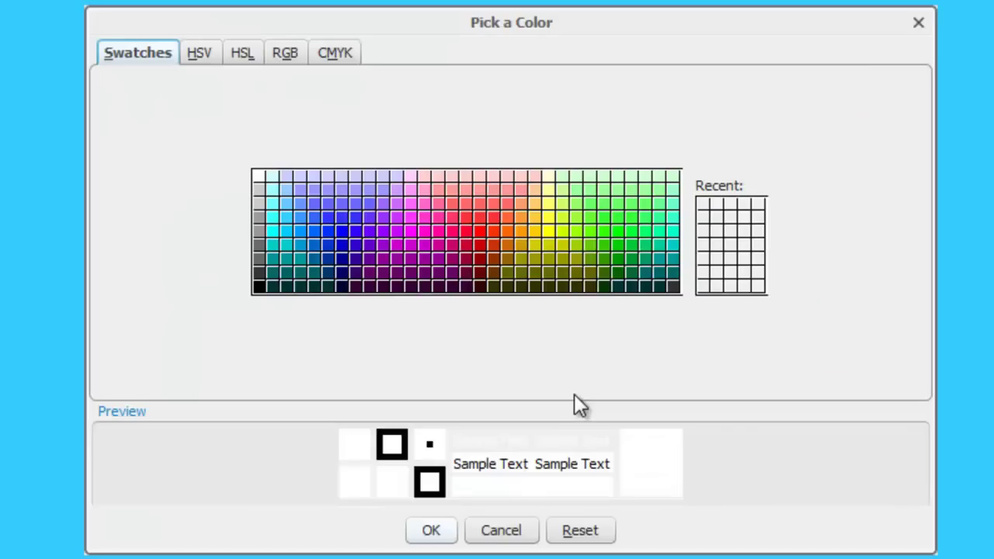
click(340, 234)
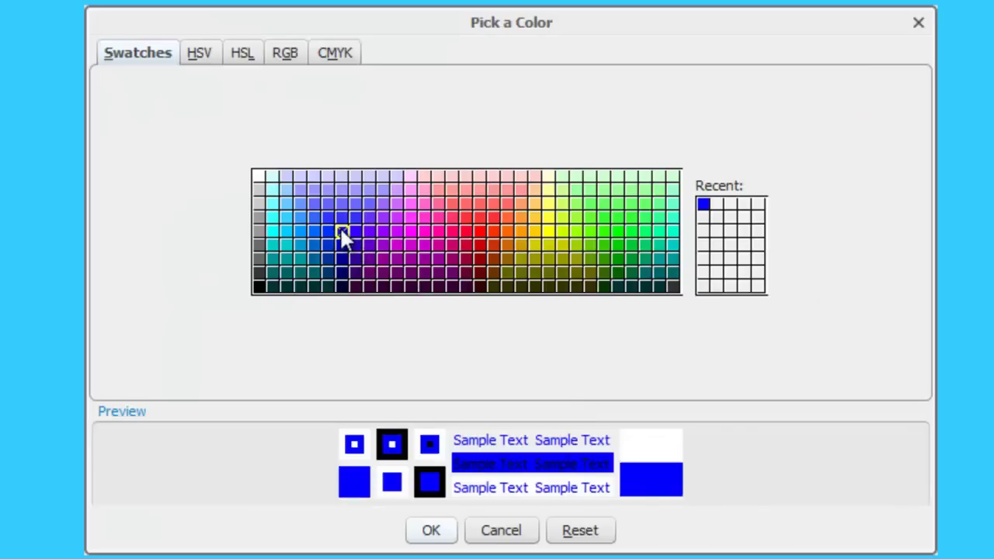
click(432, 534)
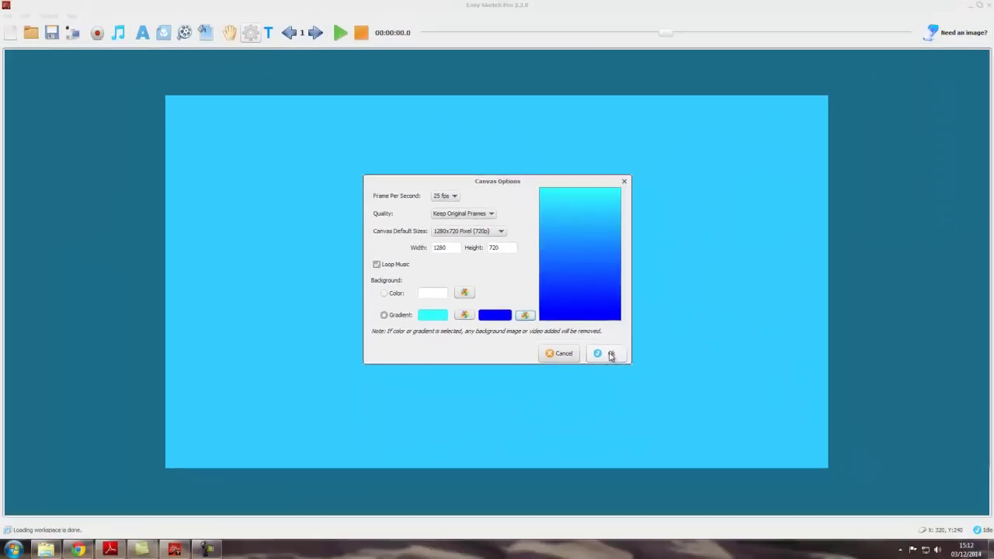
click(610, 354)
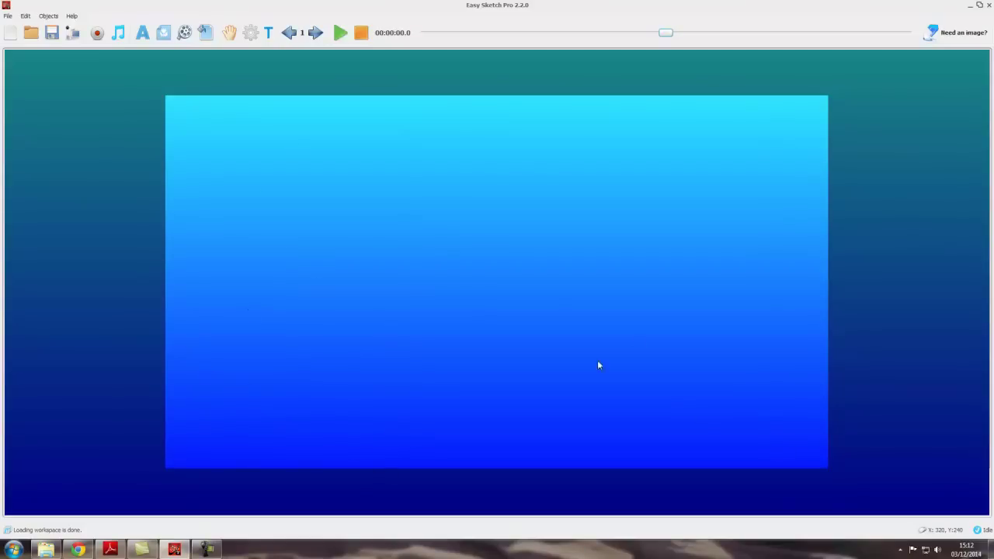
Reopen Canvas Options to review the cyan-to-blue gradient at 1280x720.
click(250, 32)
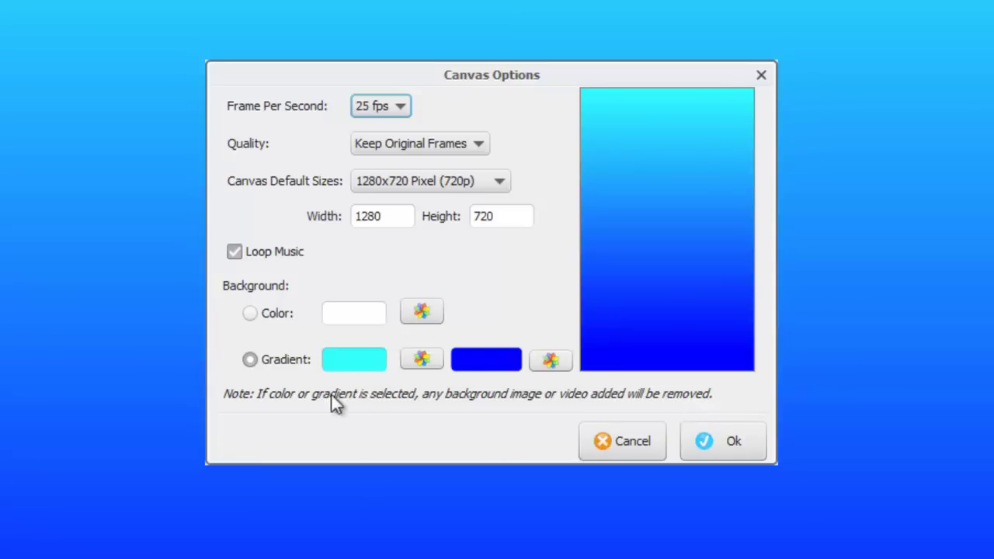
Switch the background from gradient back to a solid white colour.
click(249, 314)
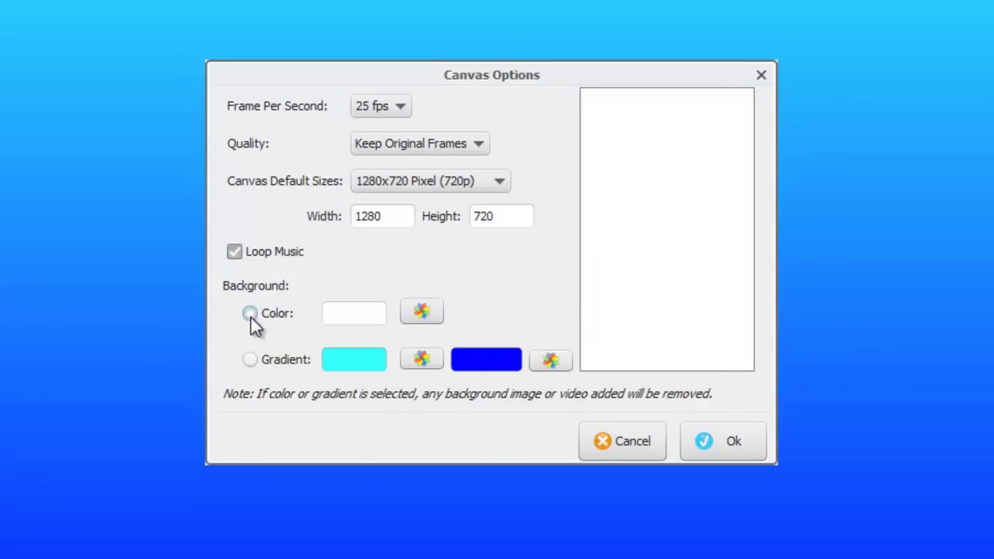
click(423, 313)
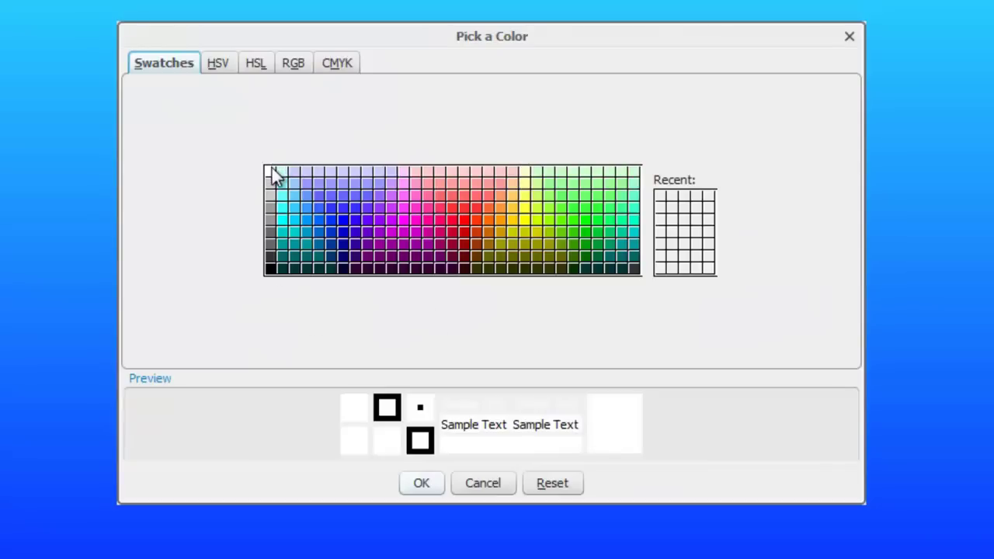
click(428, 484)
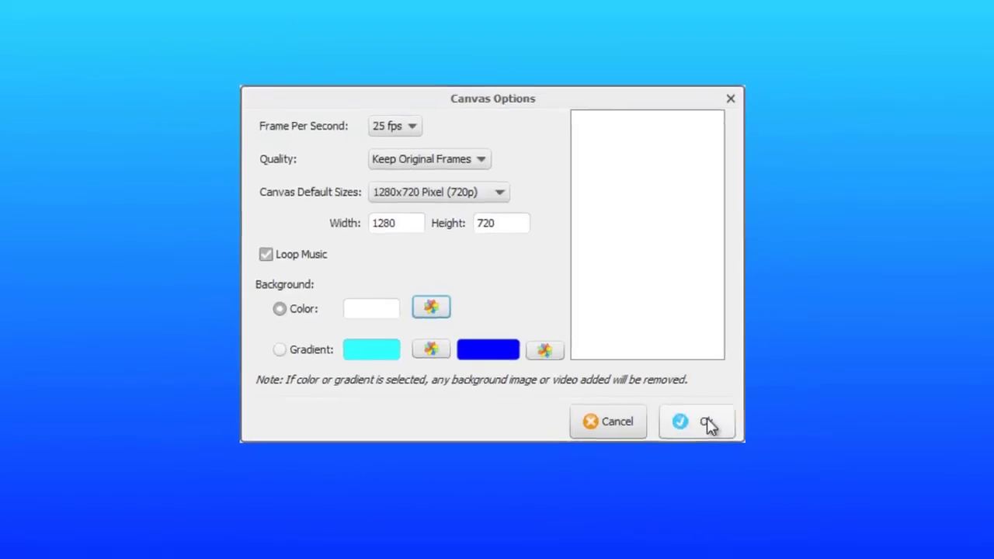